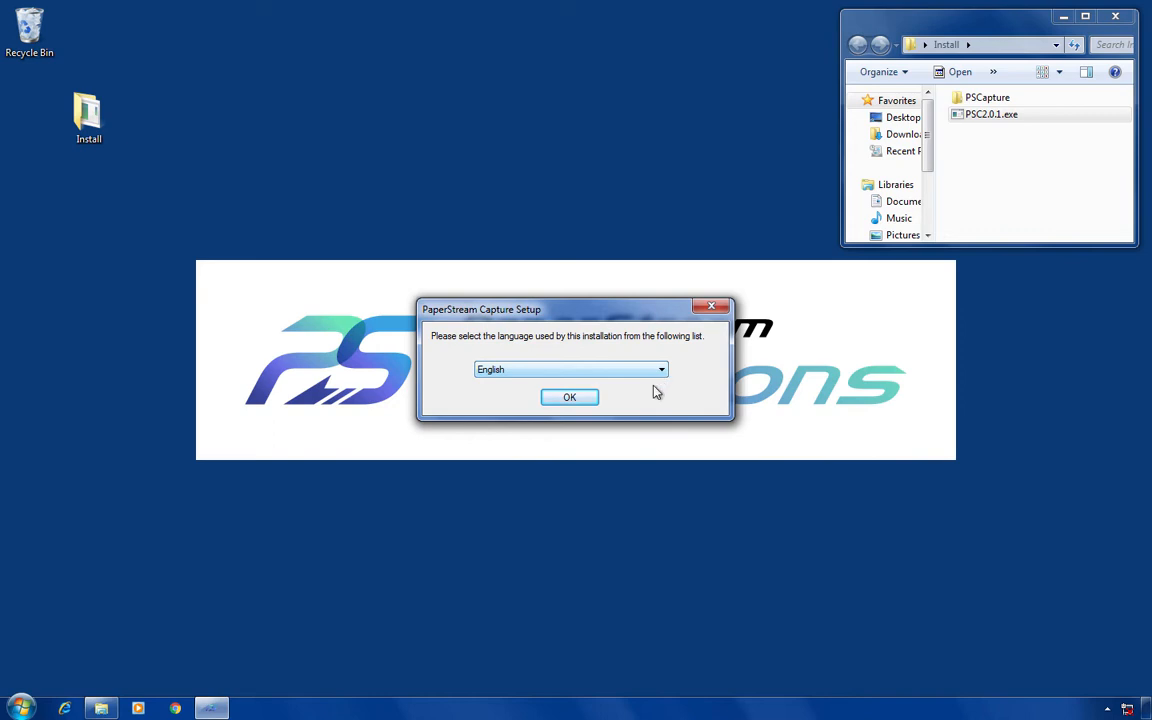
Install PaperStream Capture in English with the default single station setup, accepting the license terms, and close the Install folder.
left_click(569, 398)
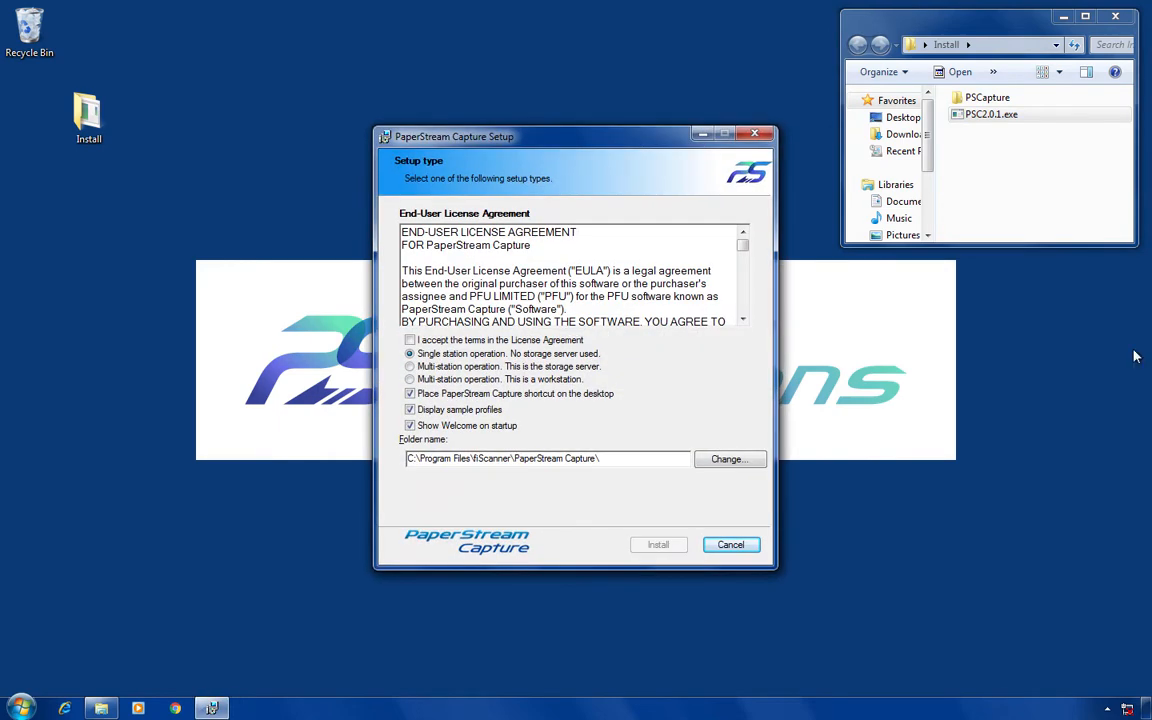
left_click(410, 341)
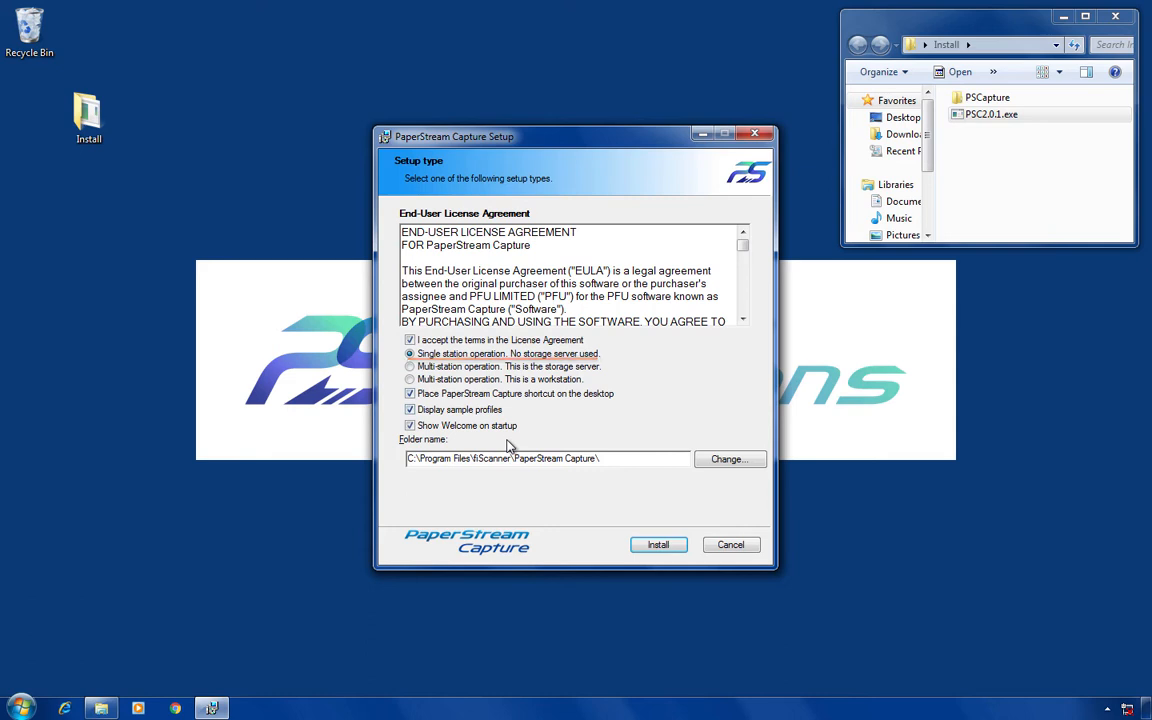
left_click(679, 550)
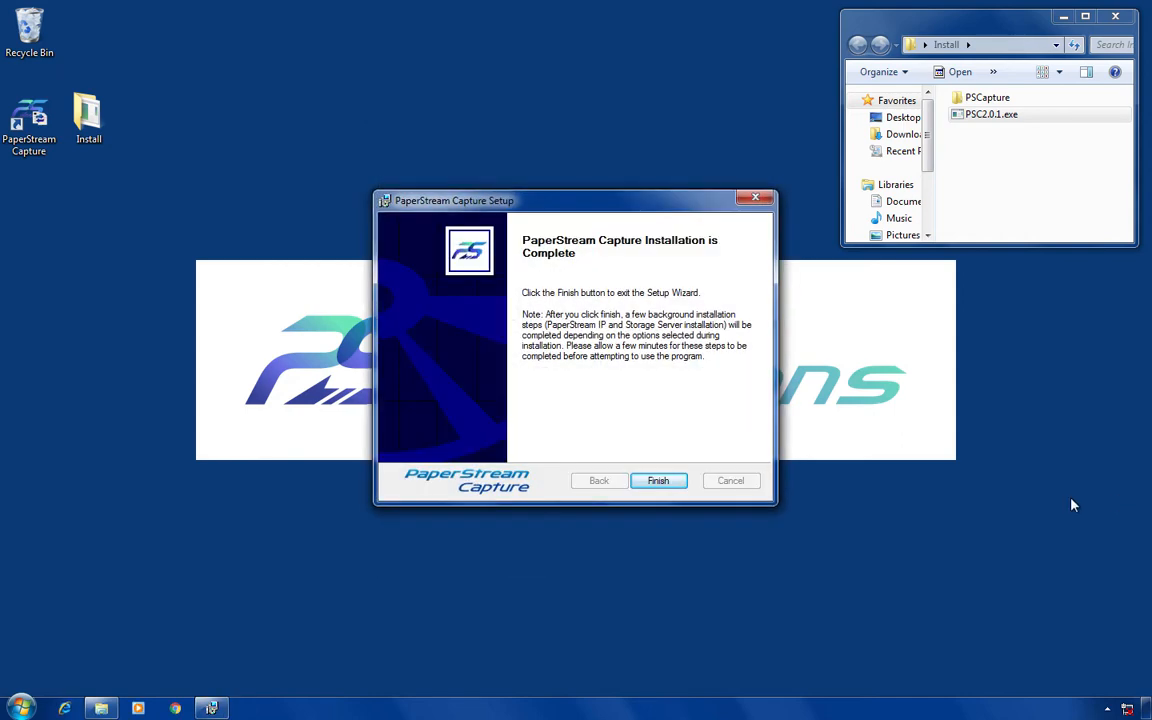
left_click(683, 485)
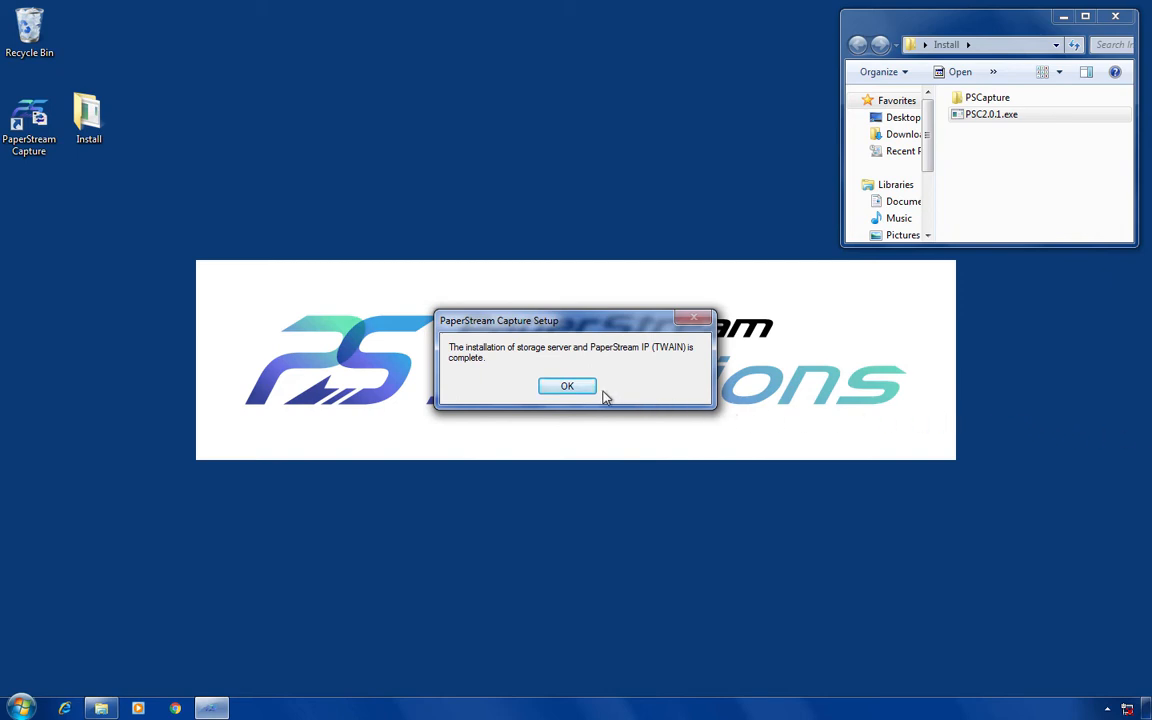
left_click(567, 387)
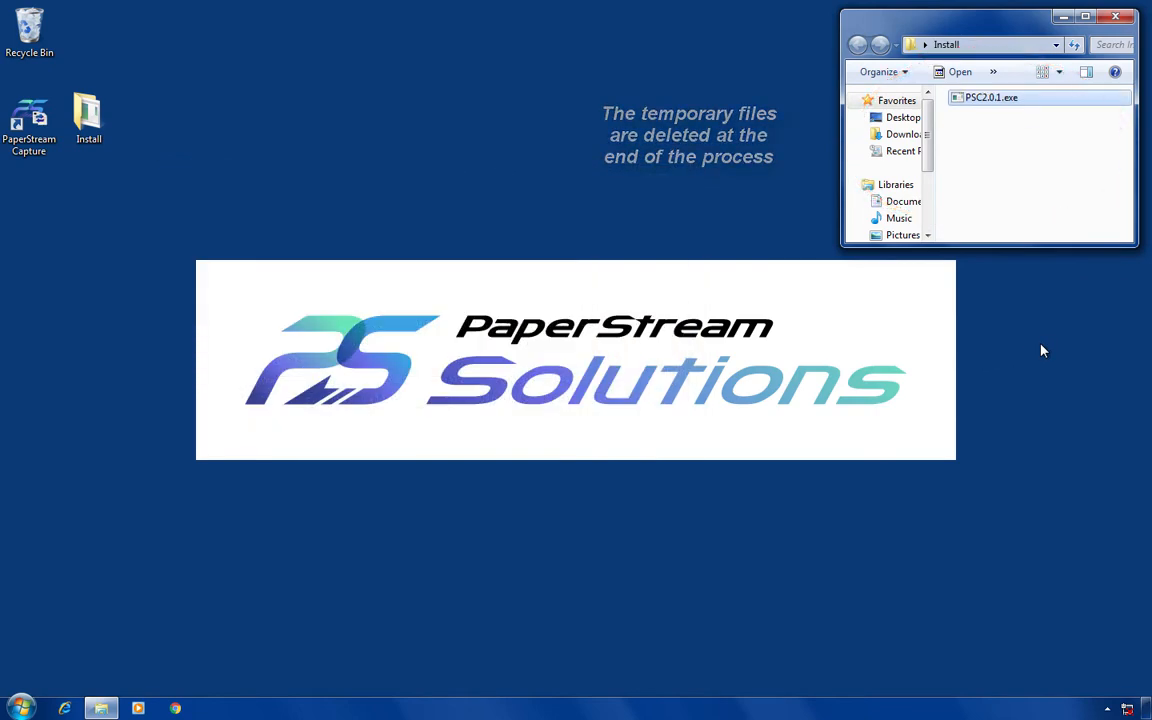
left_click(1121, 18)
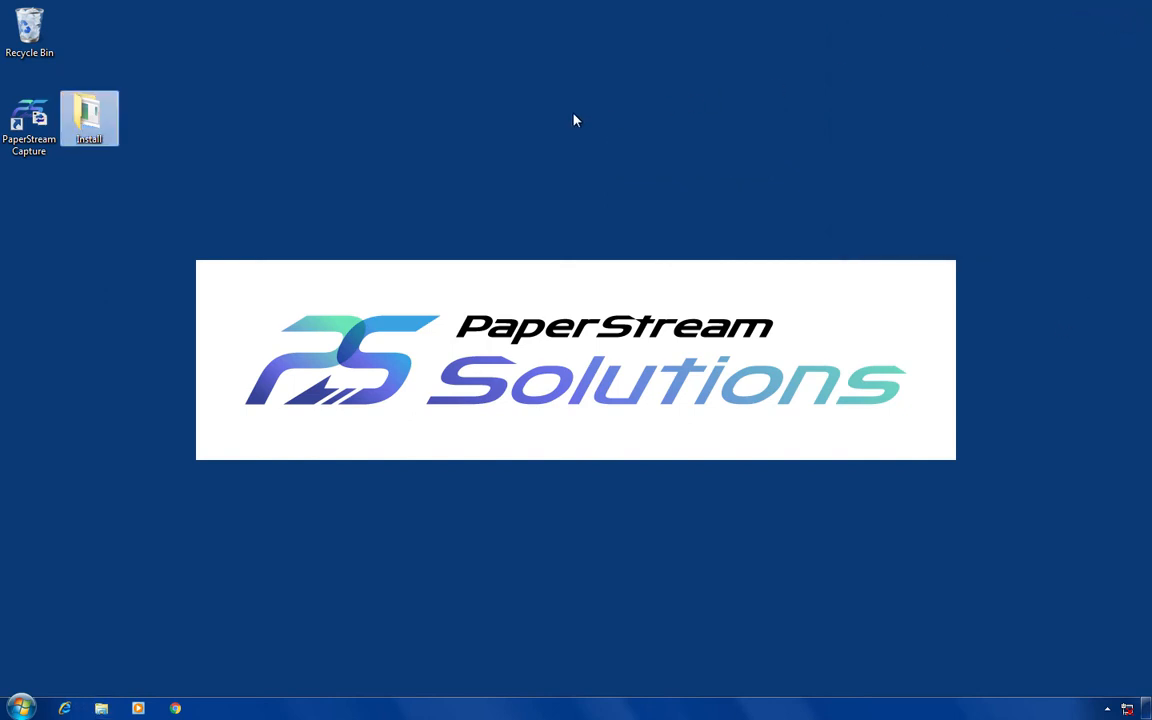
Launch PaperStream Capture from the desktop as a 30-day evaluation, dismiss the welcome message, and maximize the window.
double_click(43, 150)
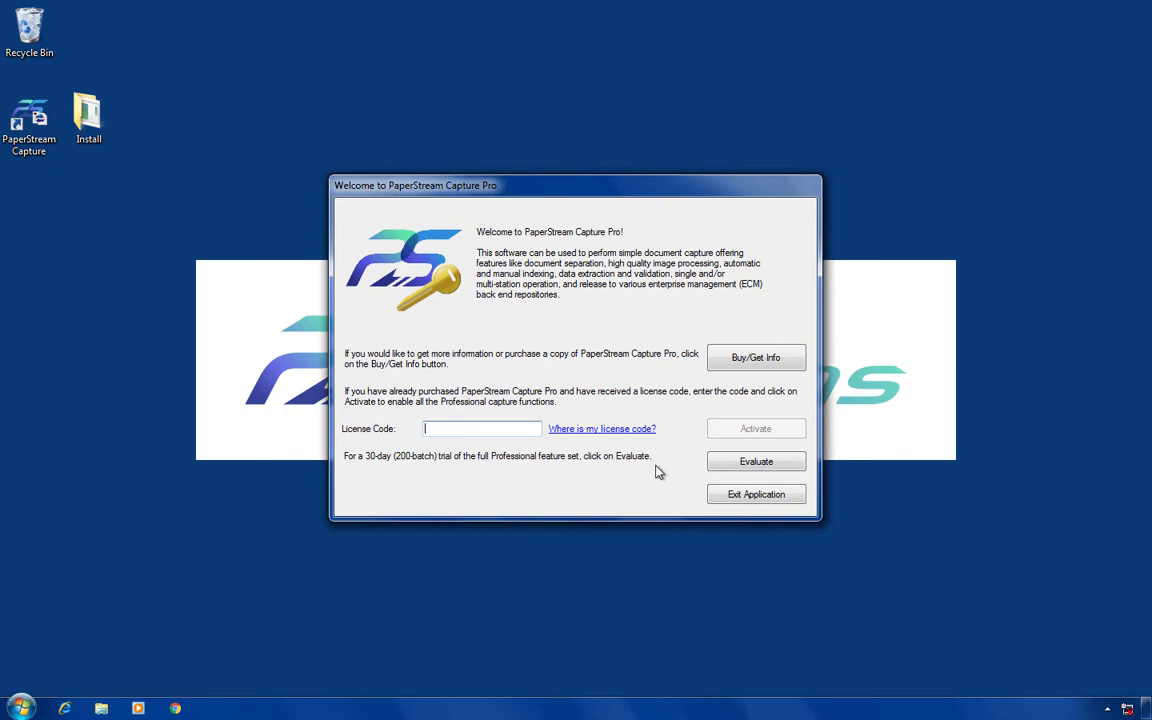
left_click(756, 462)
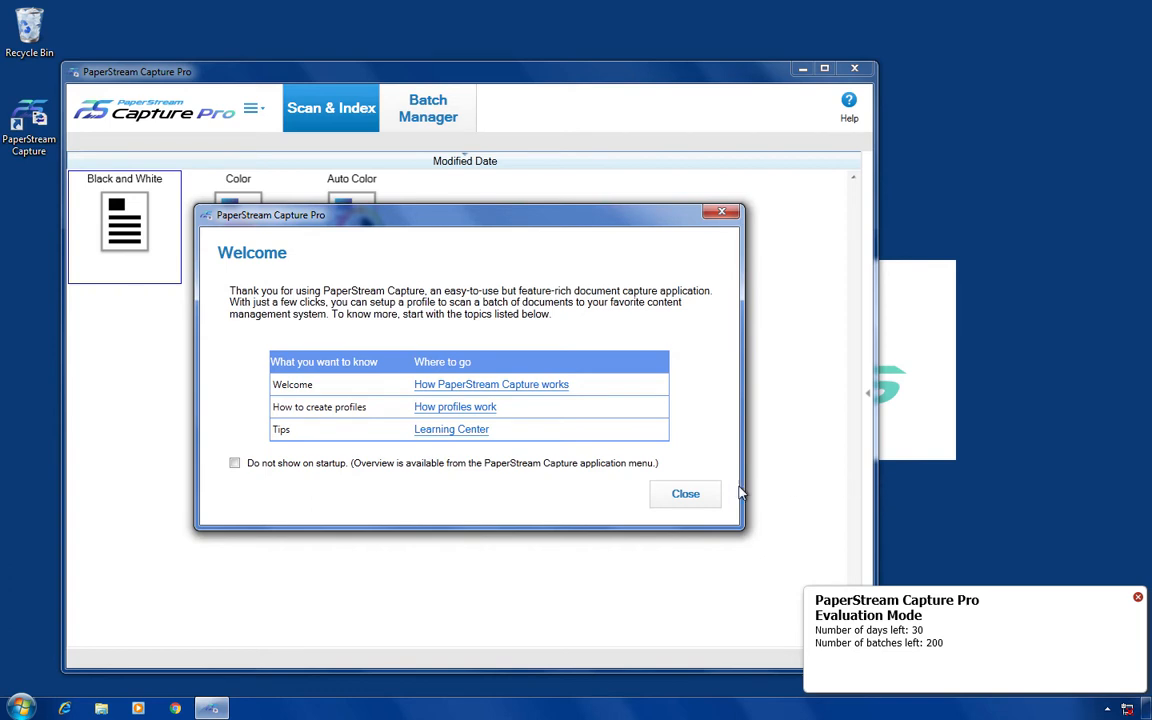
left_click(695, 494)
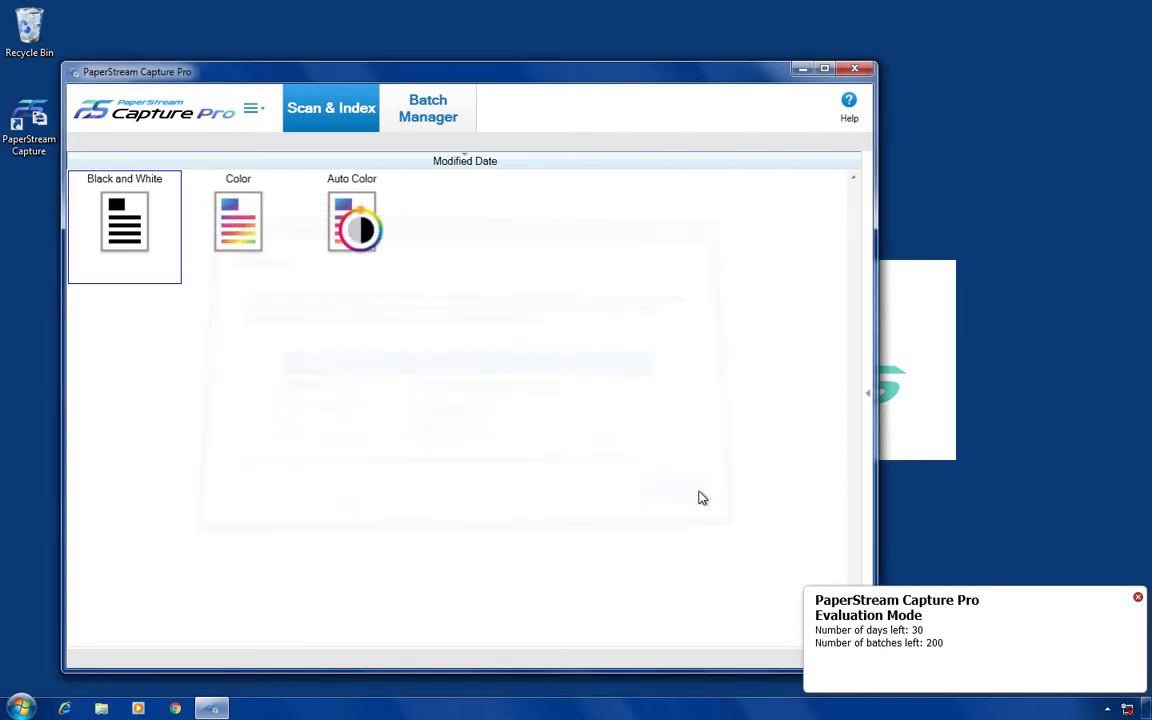
left_click(827, 70)
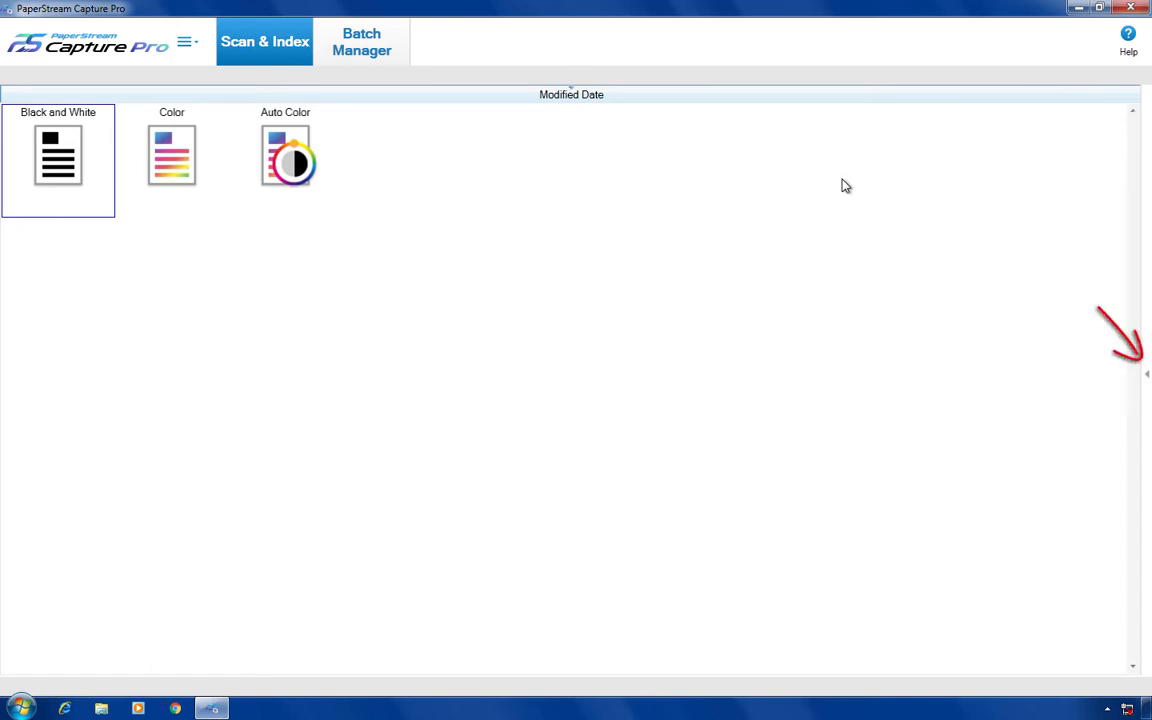
Show the Document Profile Summary, widen it until the profiles form a single column, and dismiss the scanner driver notification.
left_click(1148, 380)
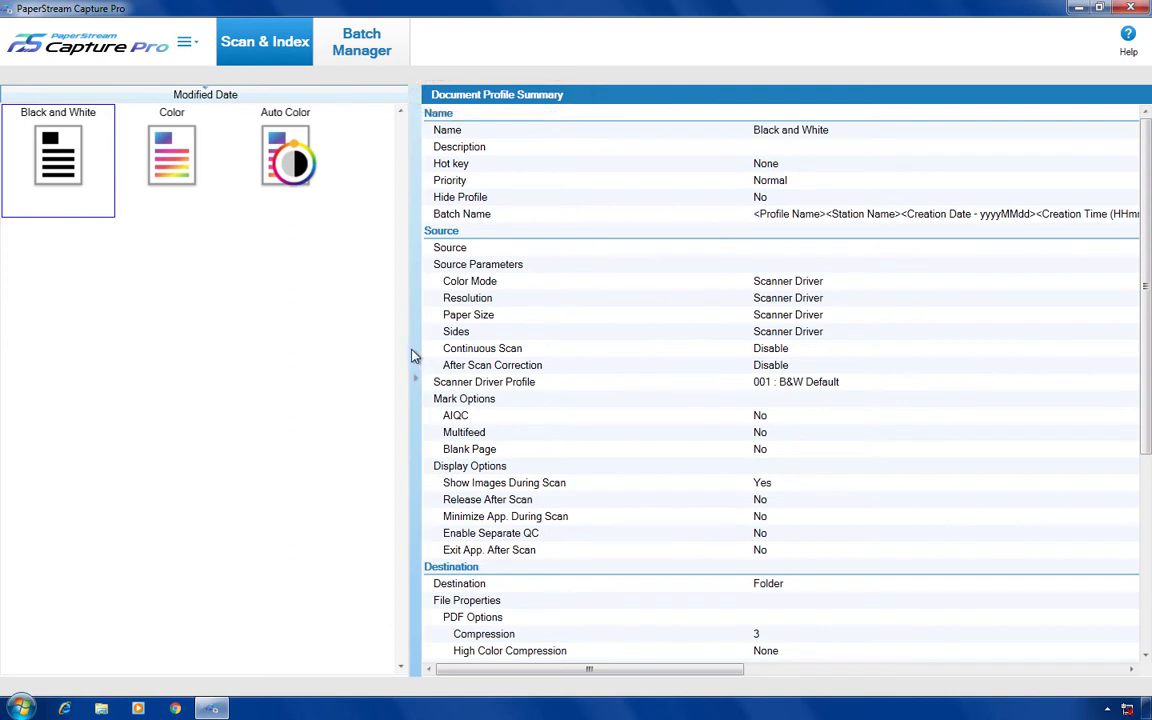
left_click_drag(399, 348, 145, 345)
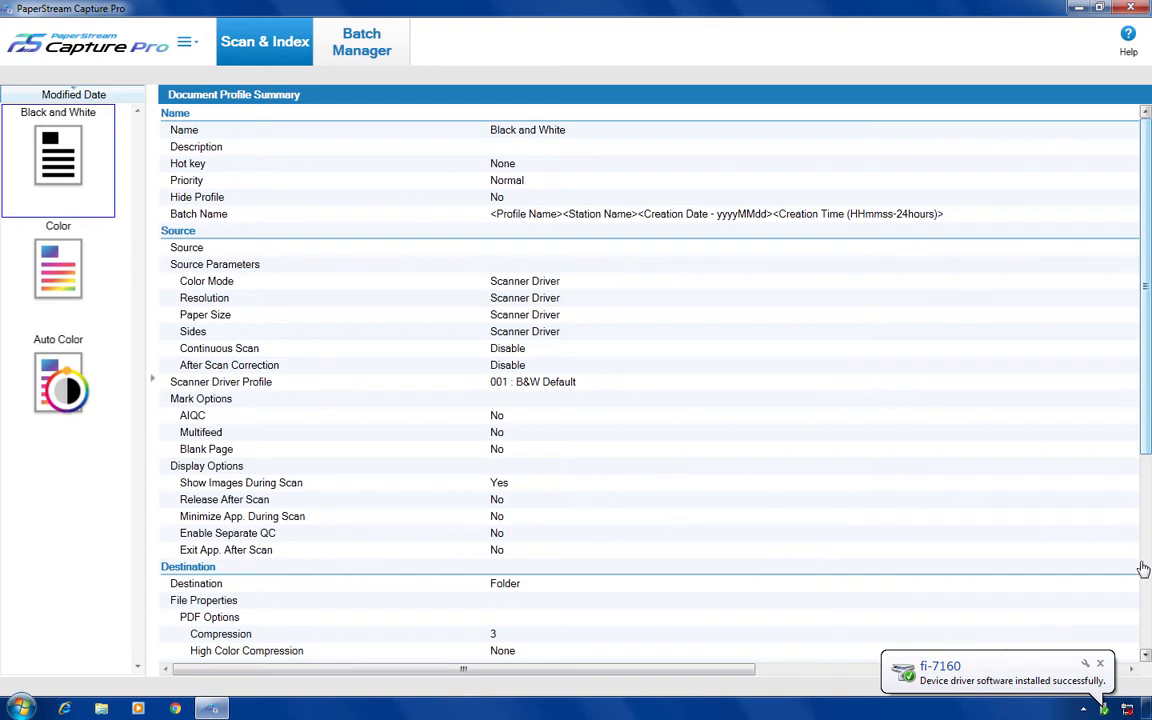
left_click(1100, 665)
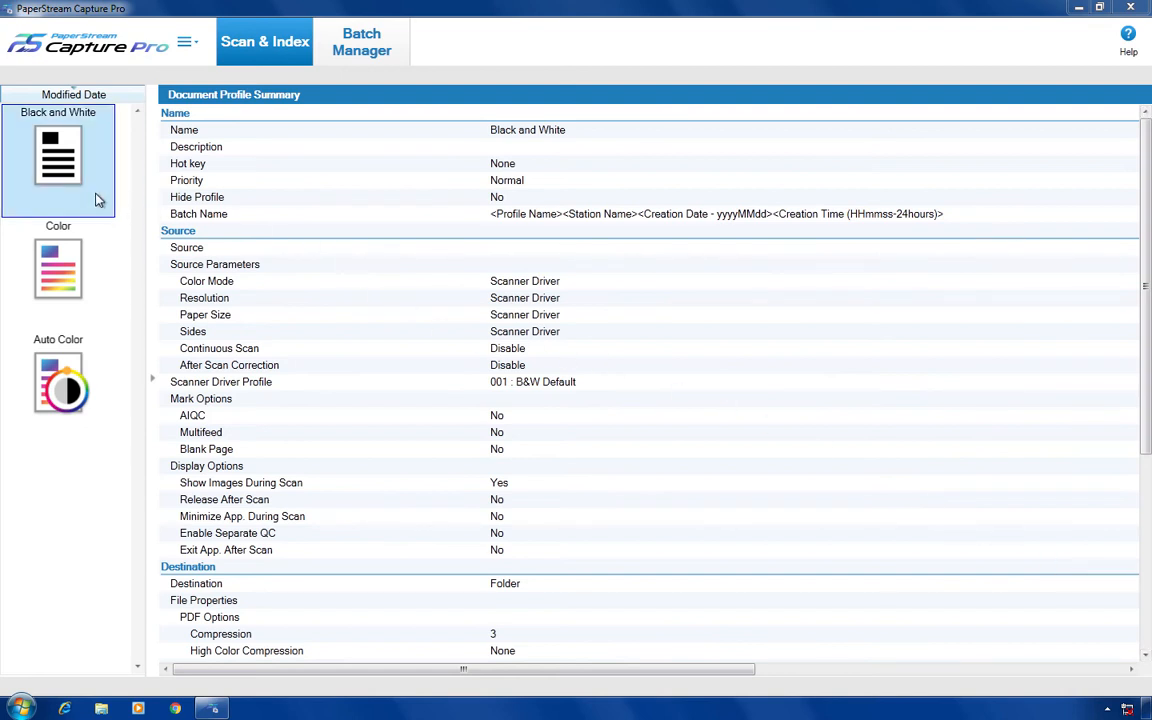
Scan the invoice with the Black and White profile, check the page, and complete and release the batch.
mouse_move(97, 200)
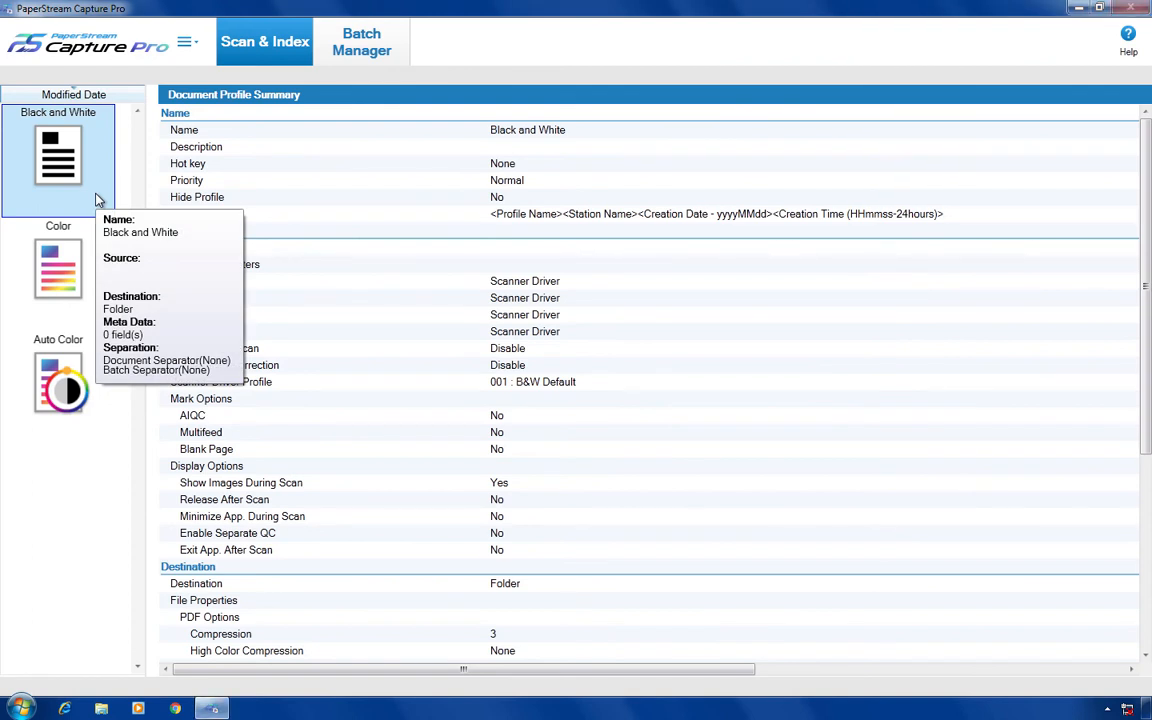
left_click(97, 200)
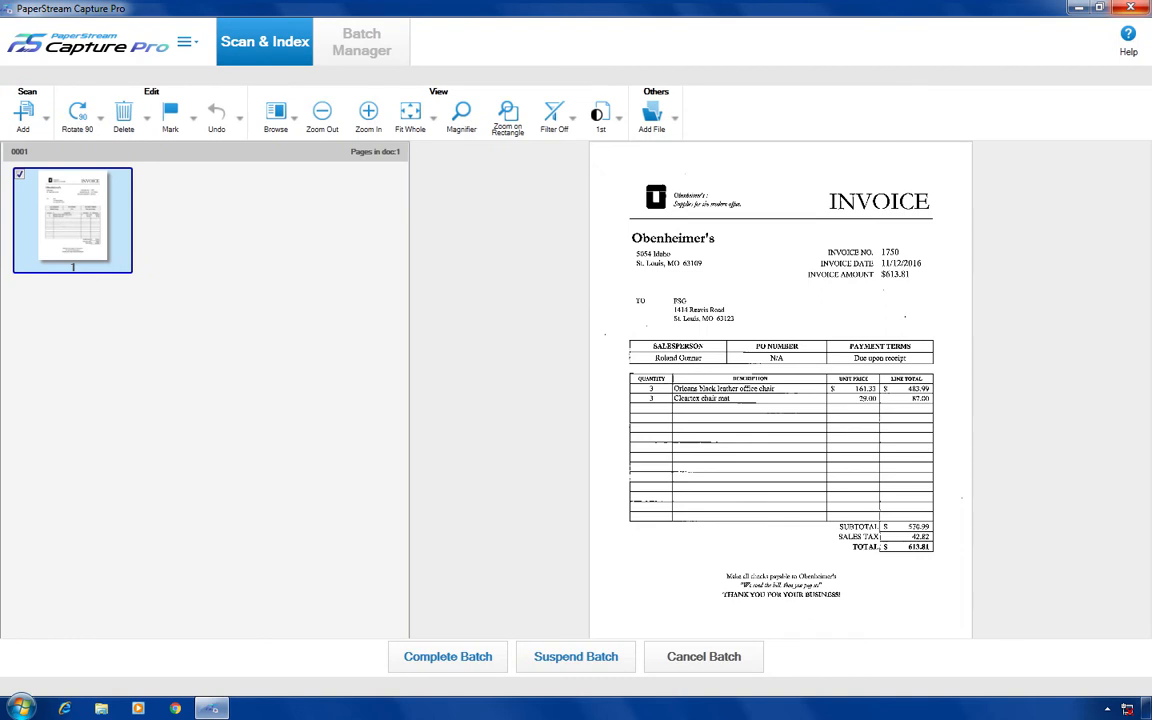
left_click(376, 121)
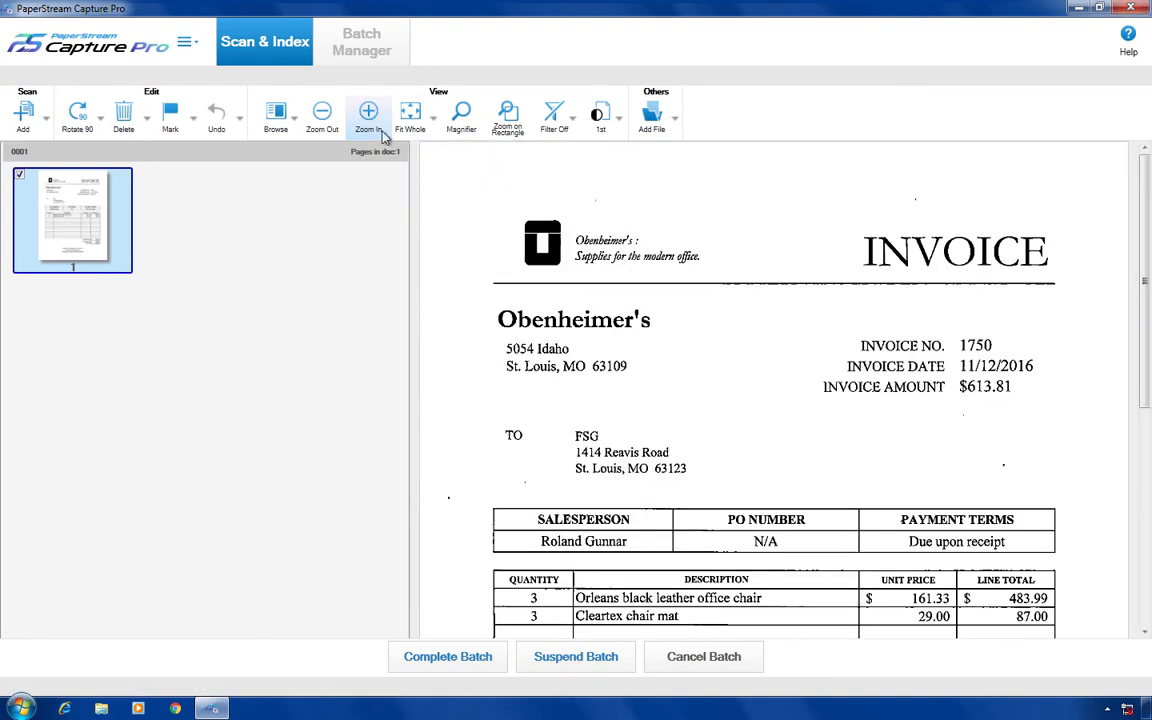
left_click_drag(409, 181, 257, 185)
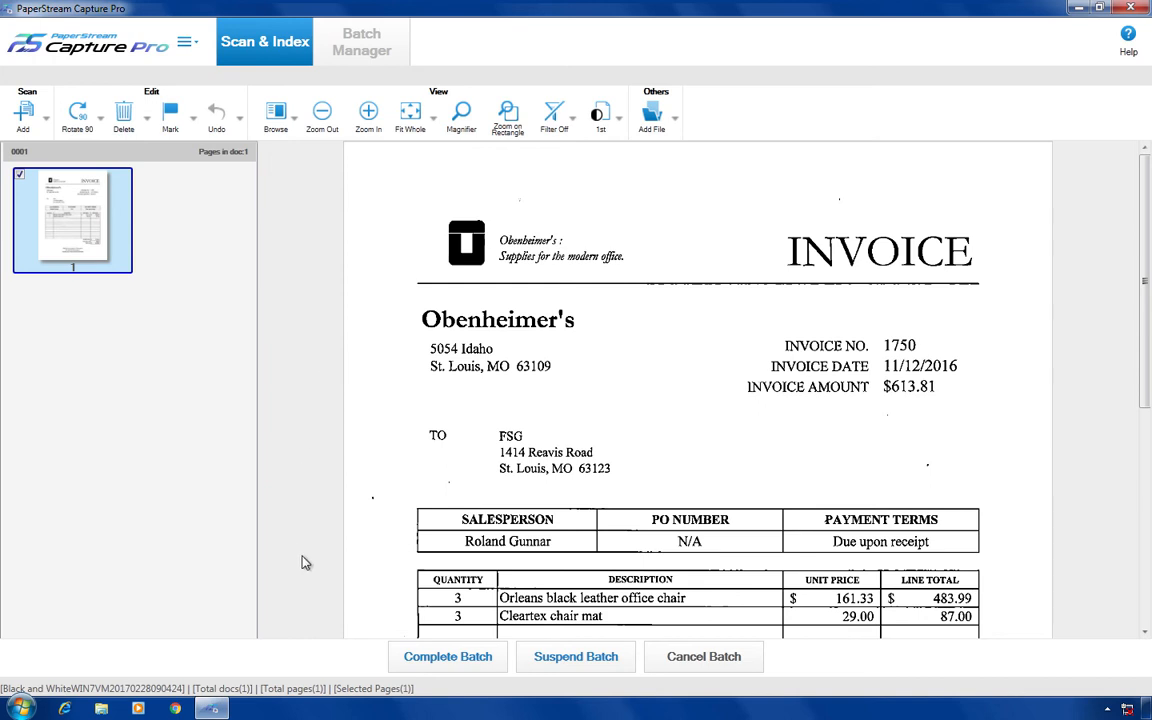
left_click(398, 668)
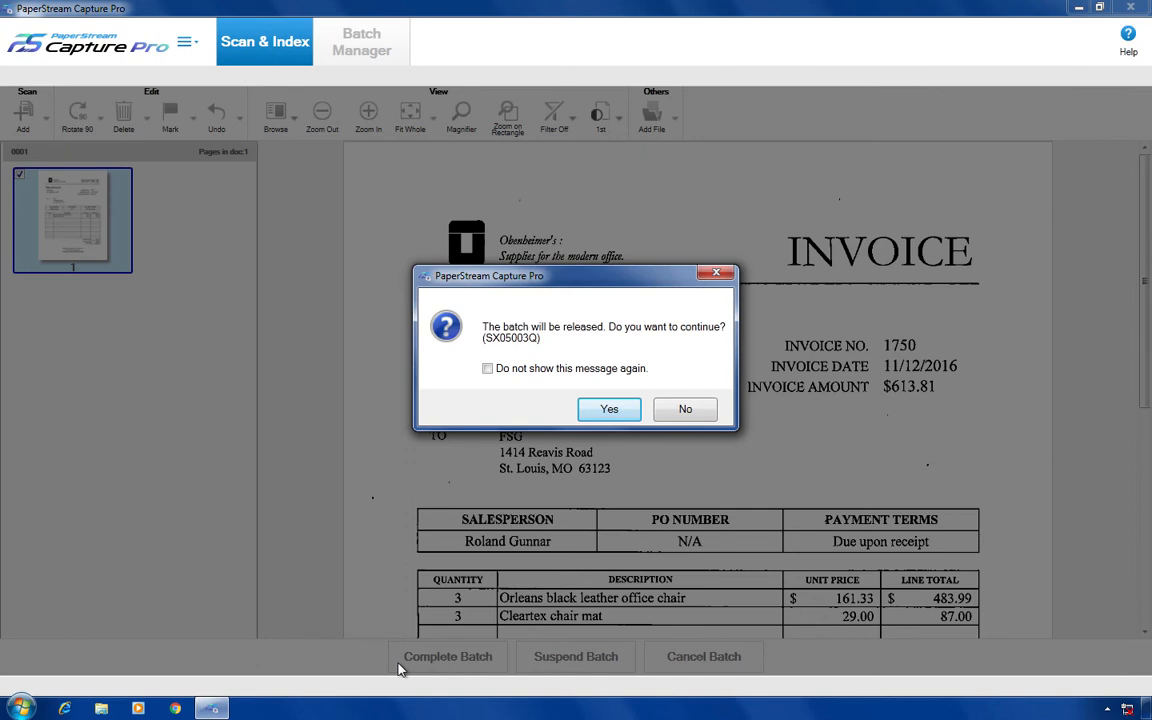
left_click(609, 409)
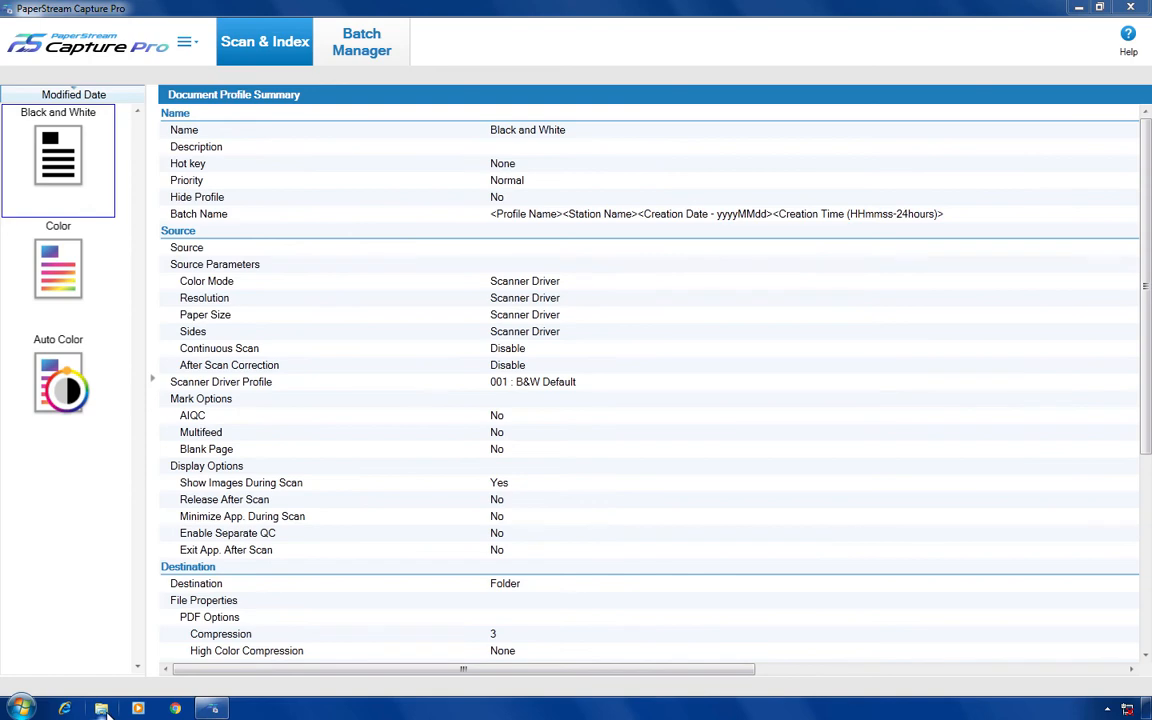
Switch to Windows Explorer and look for the released TIFF file under Public Documents in the Documents library.
left_click(104, 709)
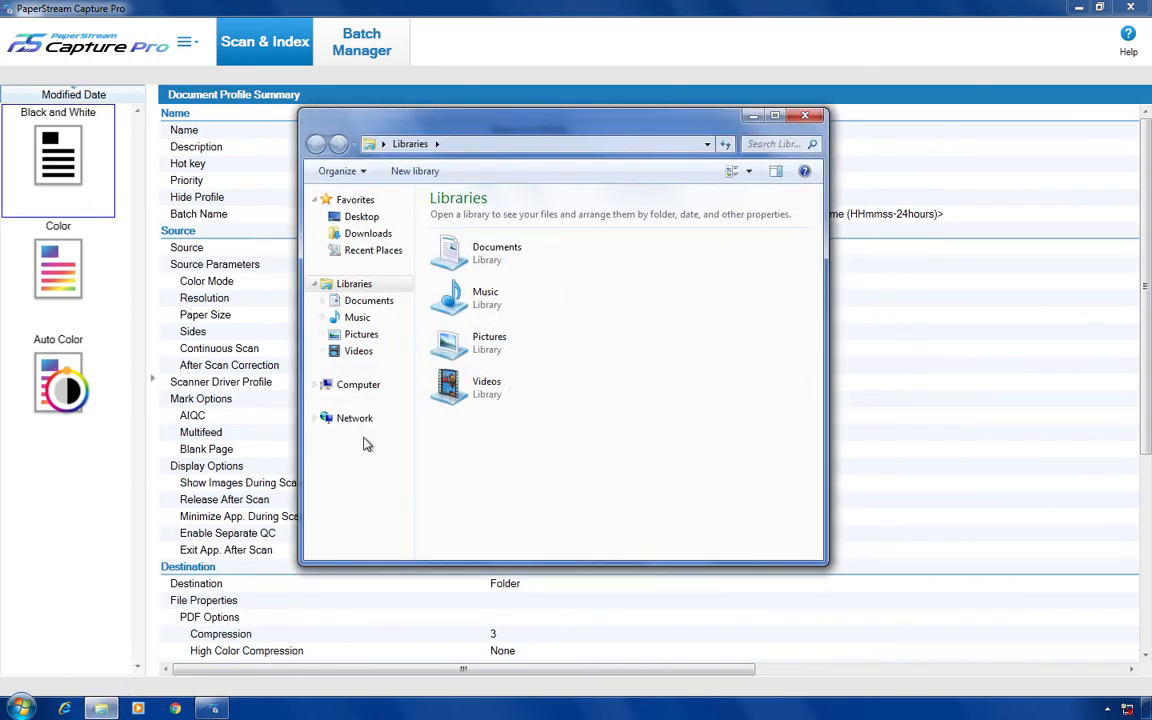
left_click(383, 306)
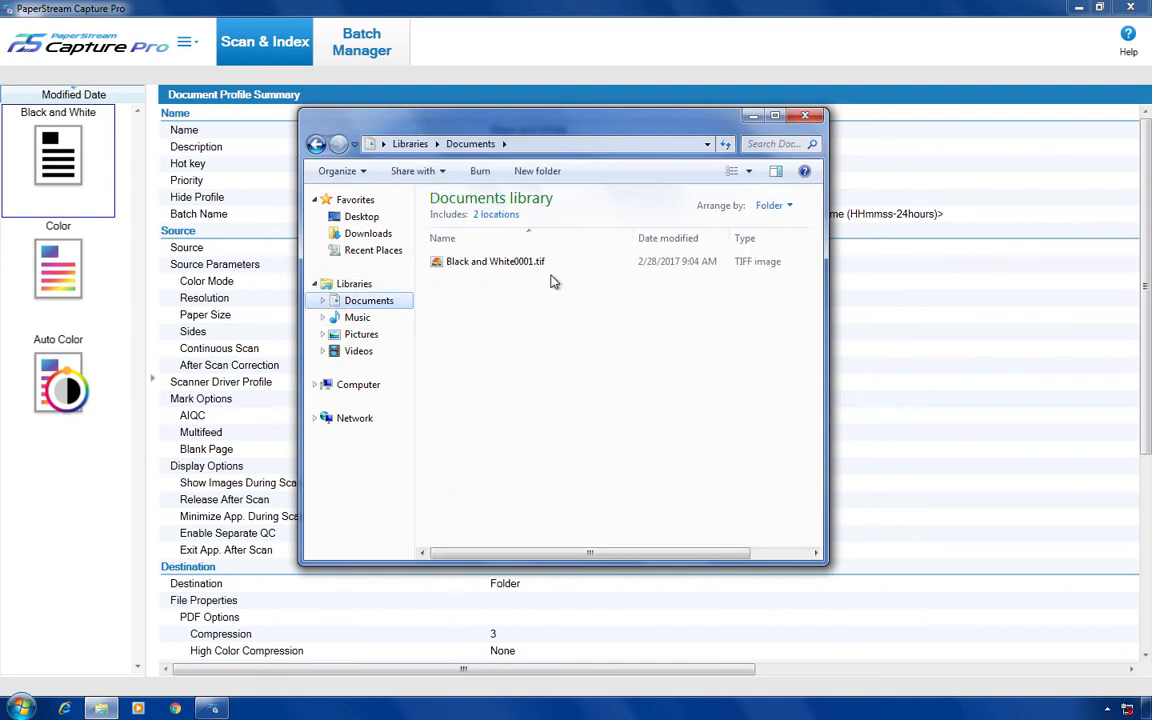
left_click(323, 301)
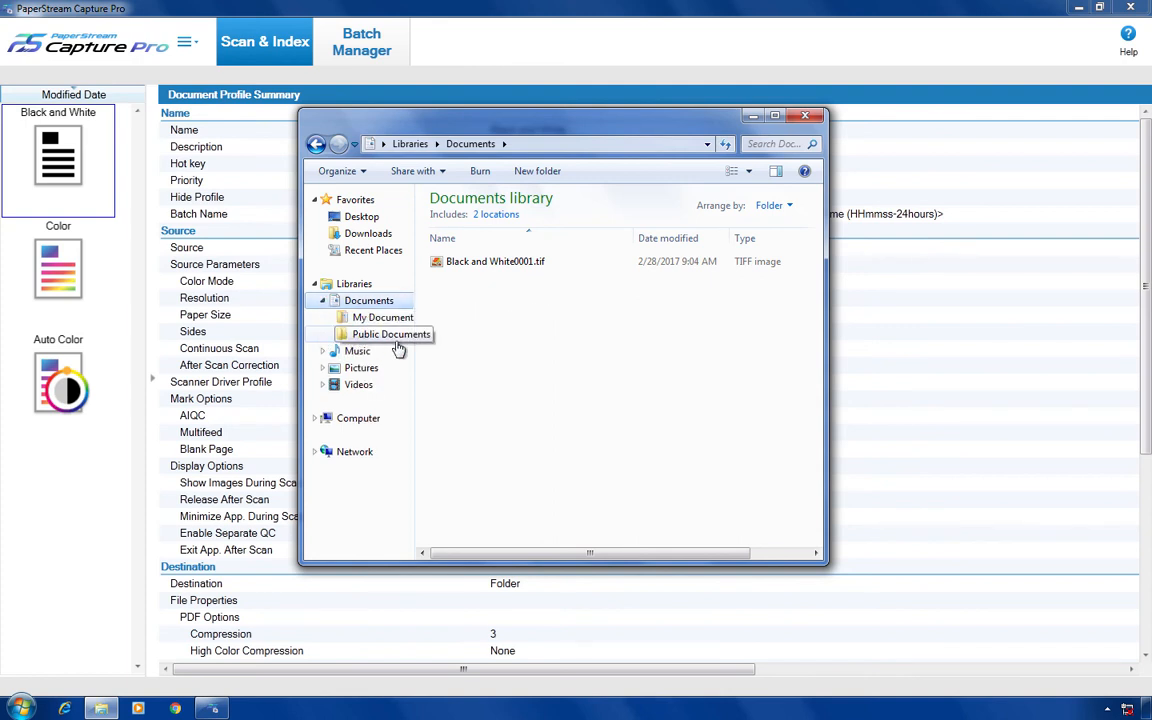
left_click_drag(419, 352, 455, 352)
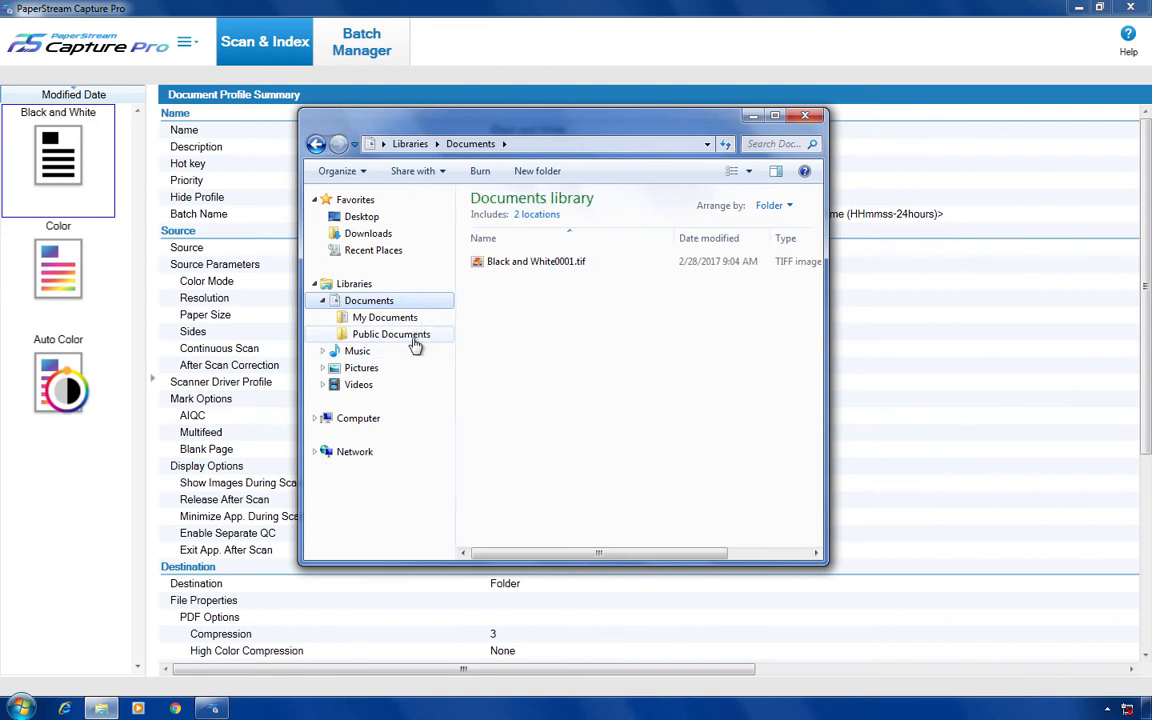
left_click(412, 336)
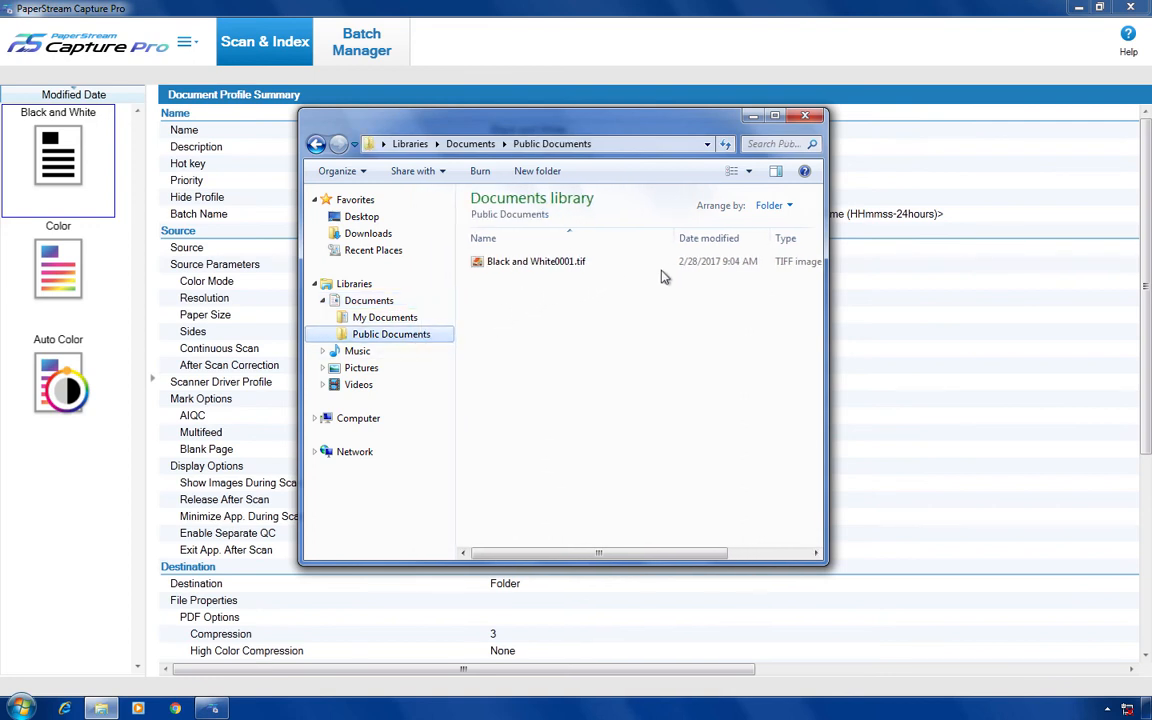
Check the file's location by browsing from the C: drive through Users and Public to Public Documents, and close the Explorer window.
left_click(712, 148)
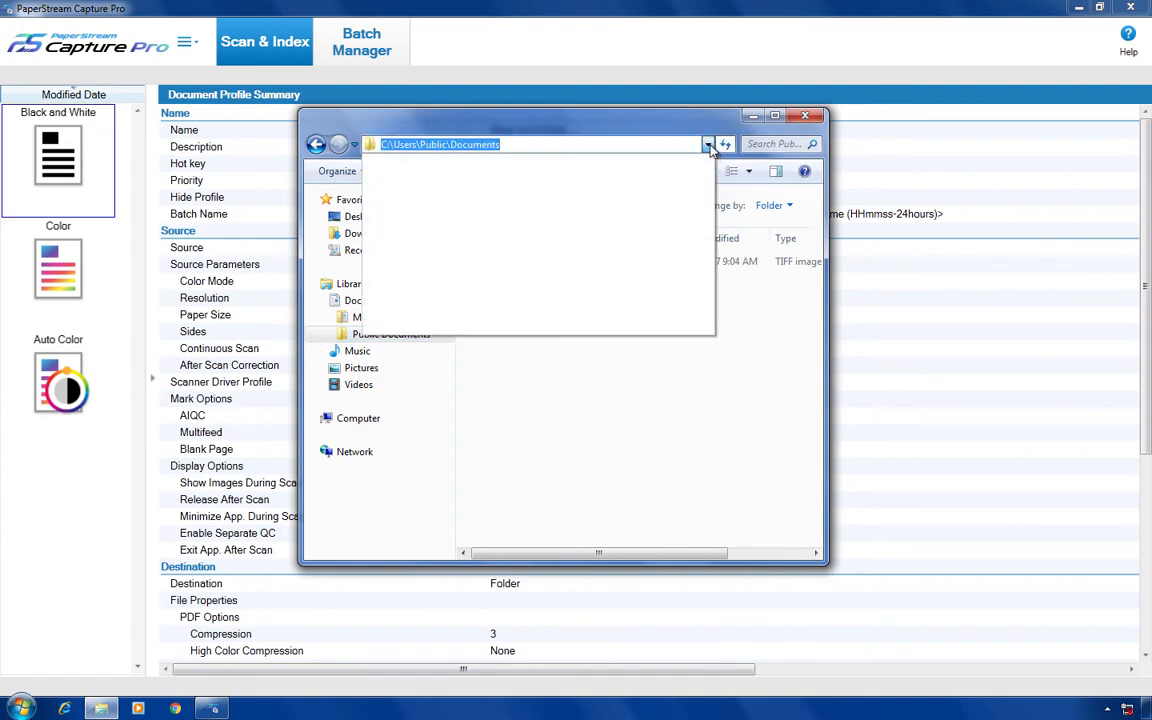
left_click(364, 421)
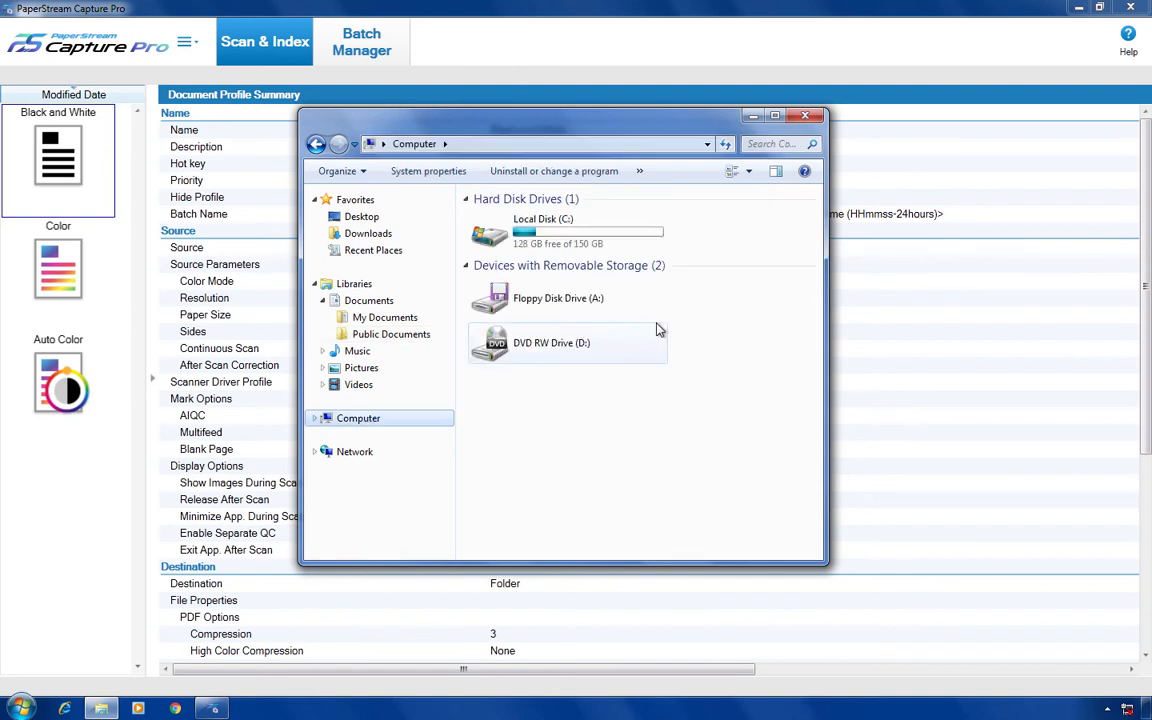
double_click(638, 237)
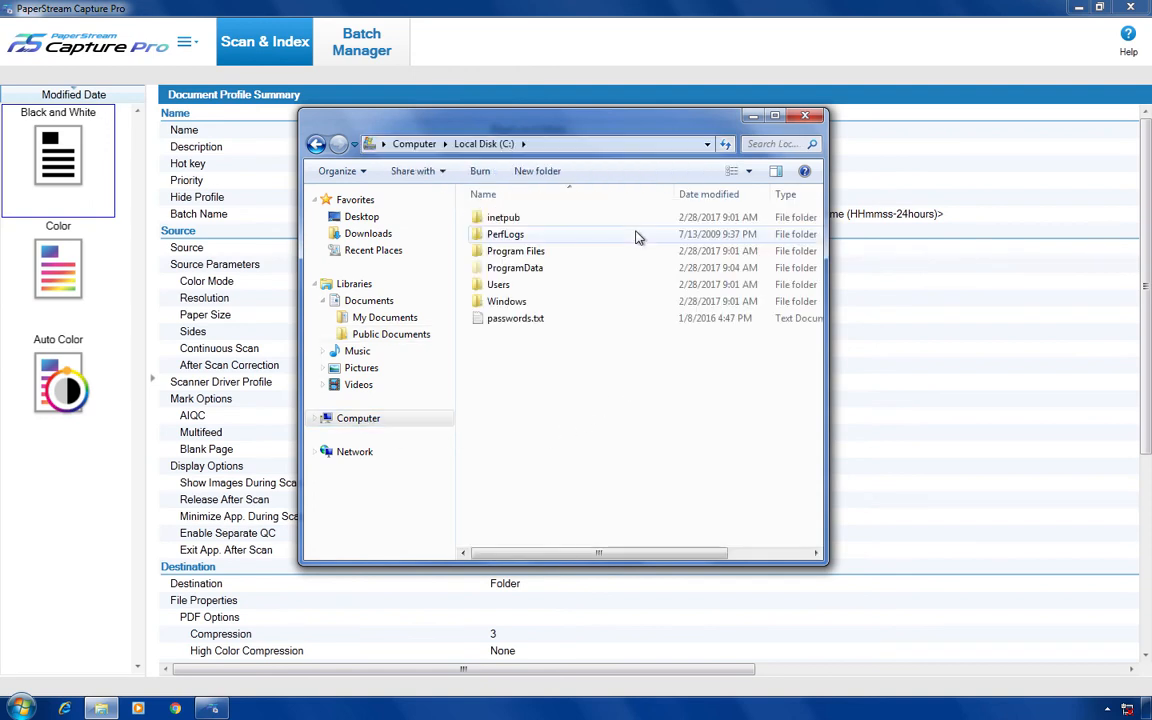
double_click(535, 288)
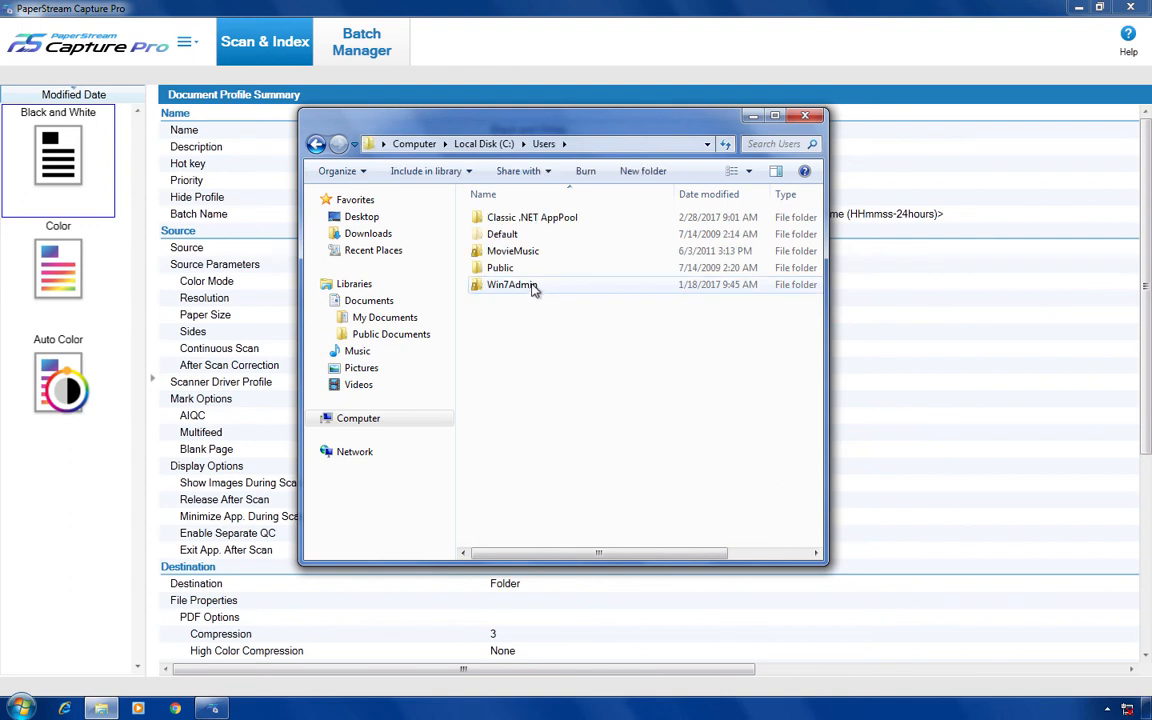
double_click(502, 268)
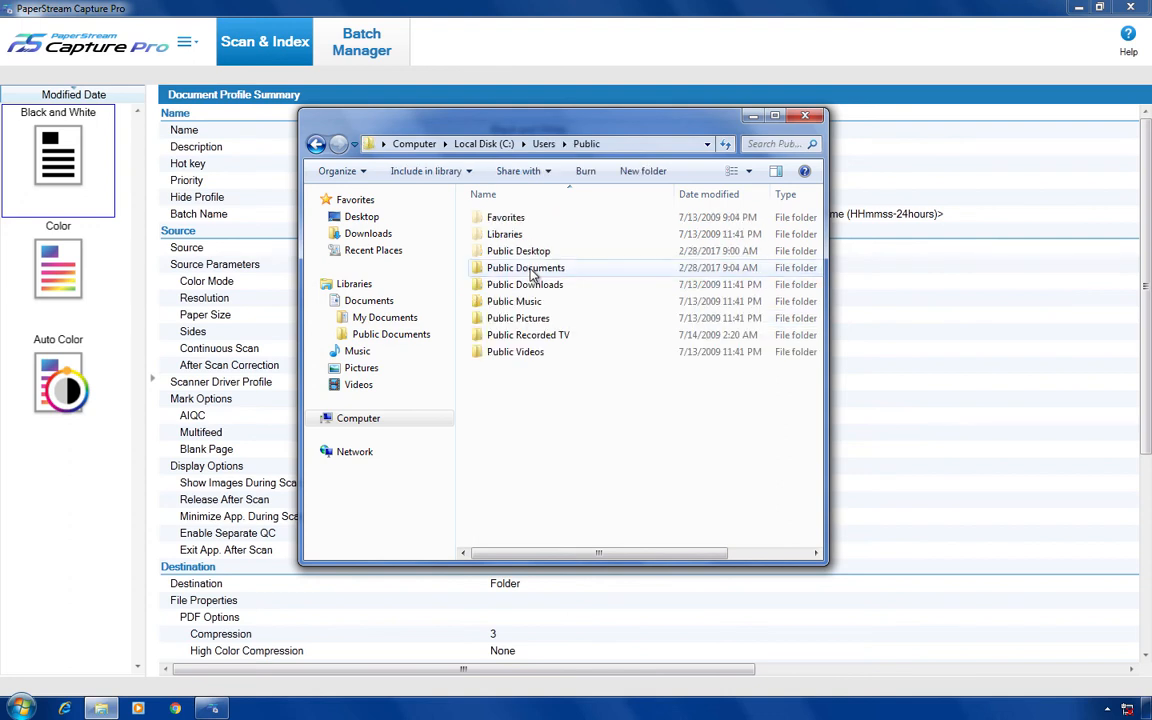
double_click(571, 270)
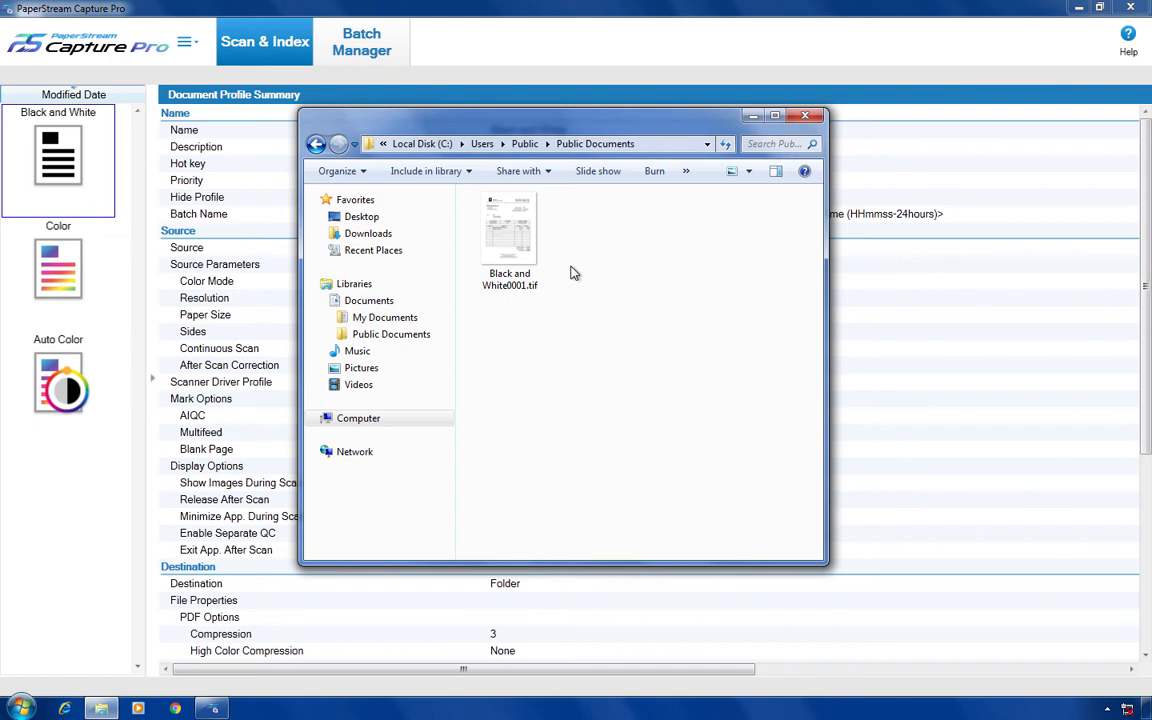
left_click(806, 118)
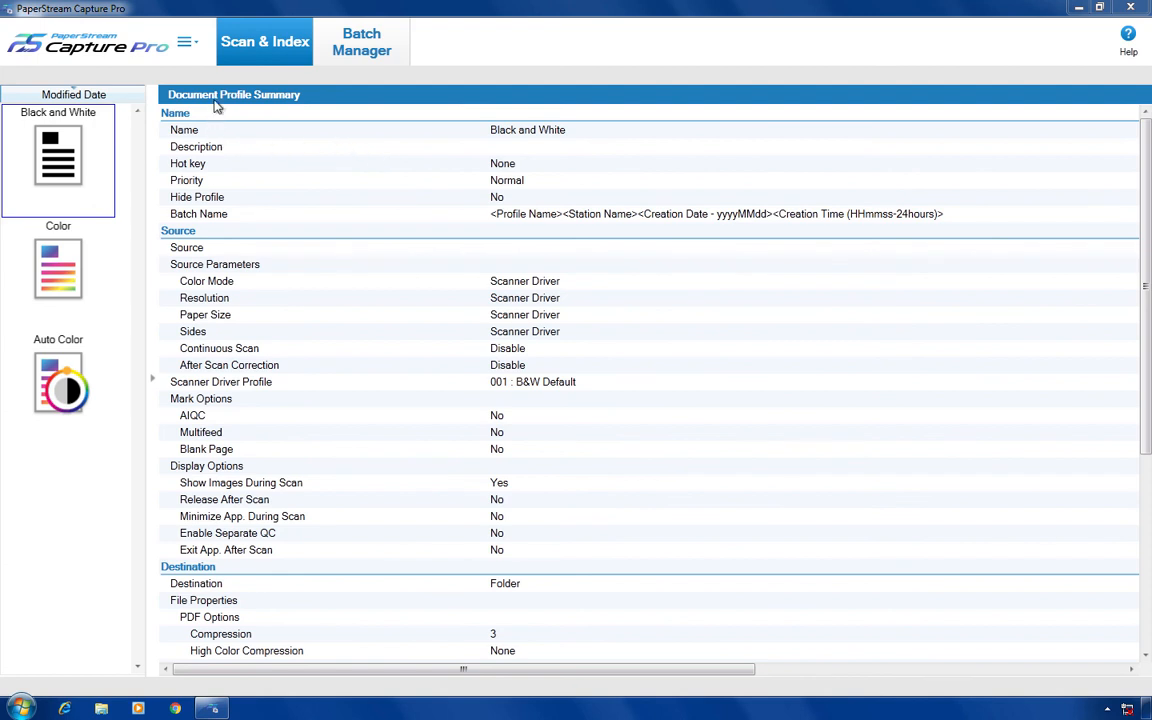
Open the Black and White profile for editing in Configure Profiles and display its Destination settings.
left_click(198, 50)
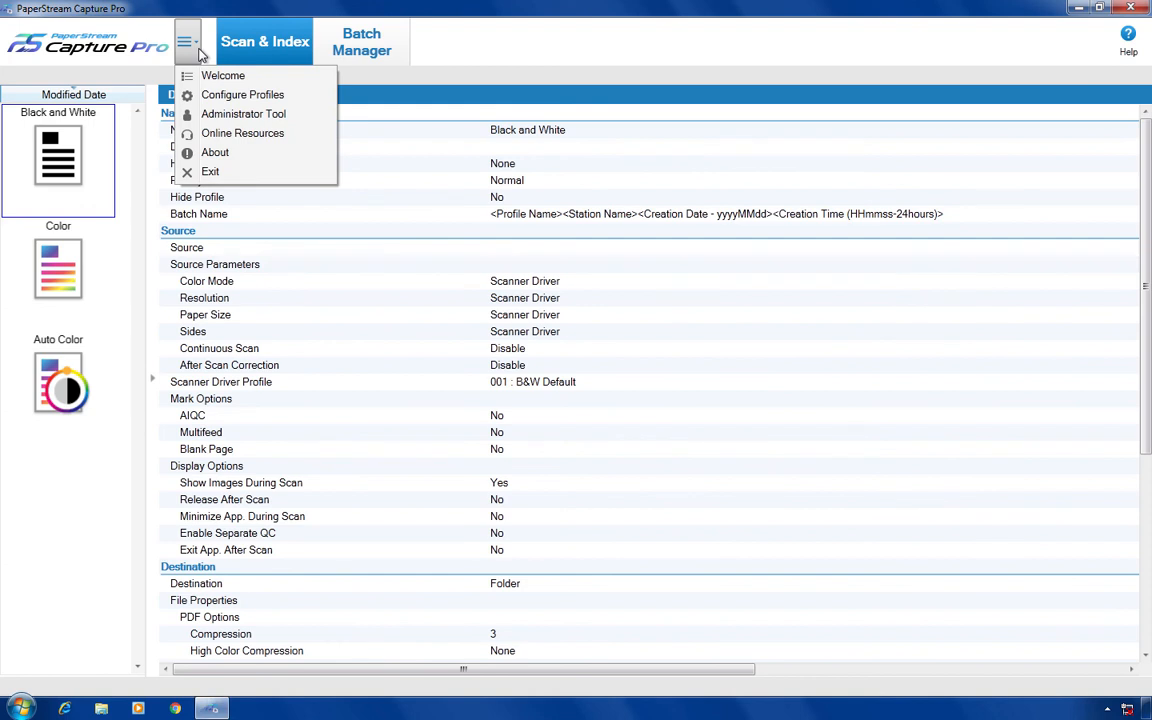
left_click(286, 99)
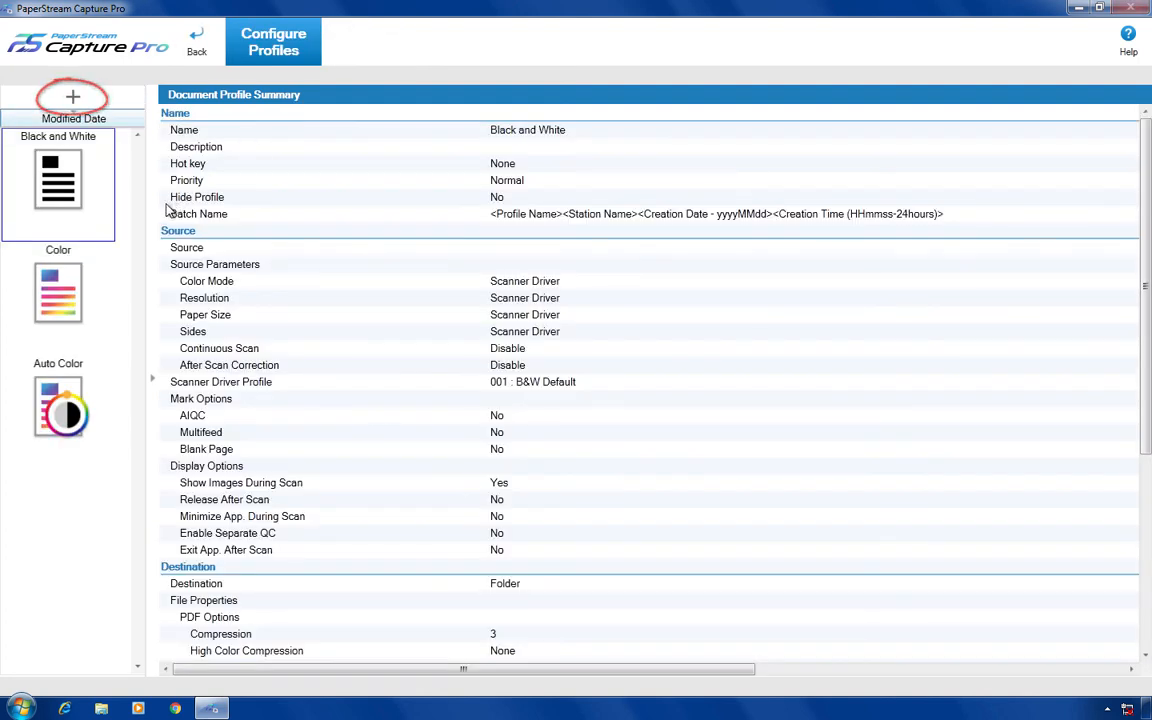
mouse_move(78, 231)
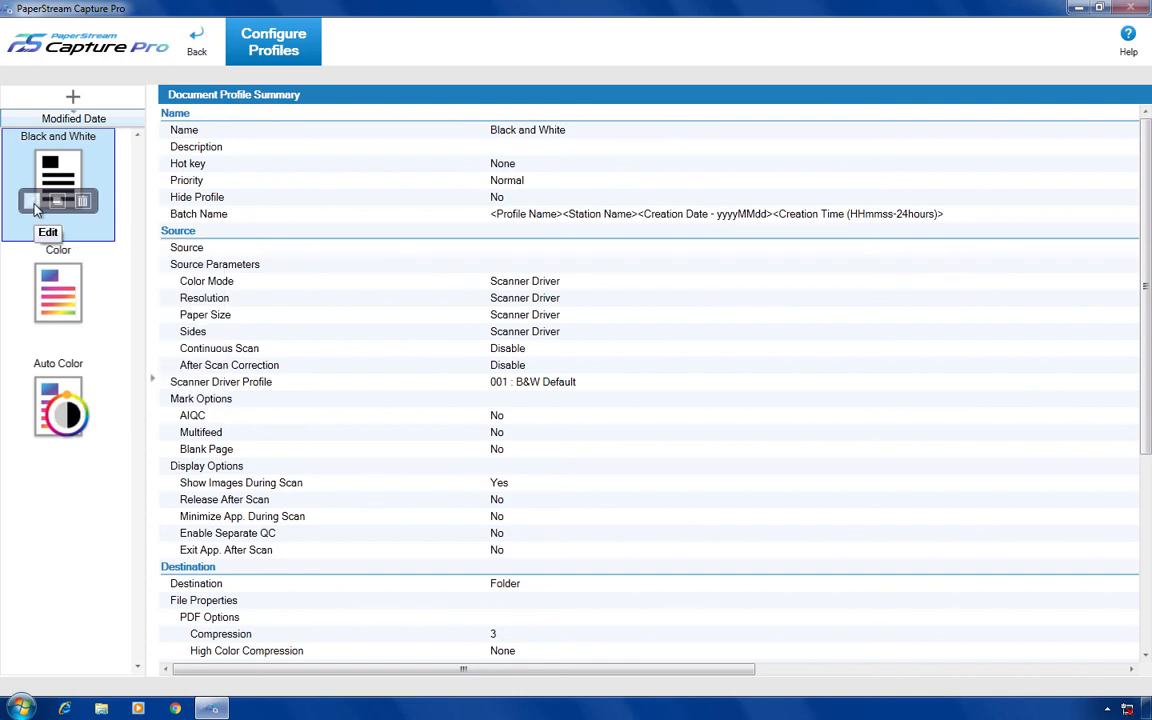
left_click(35, 209)
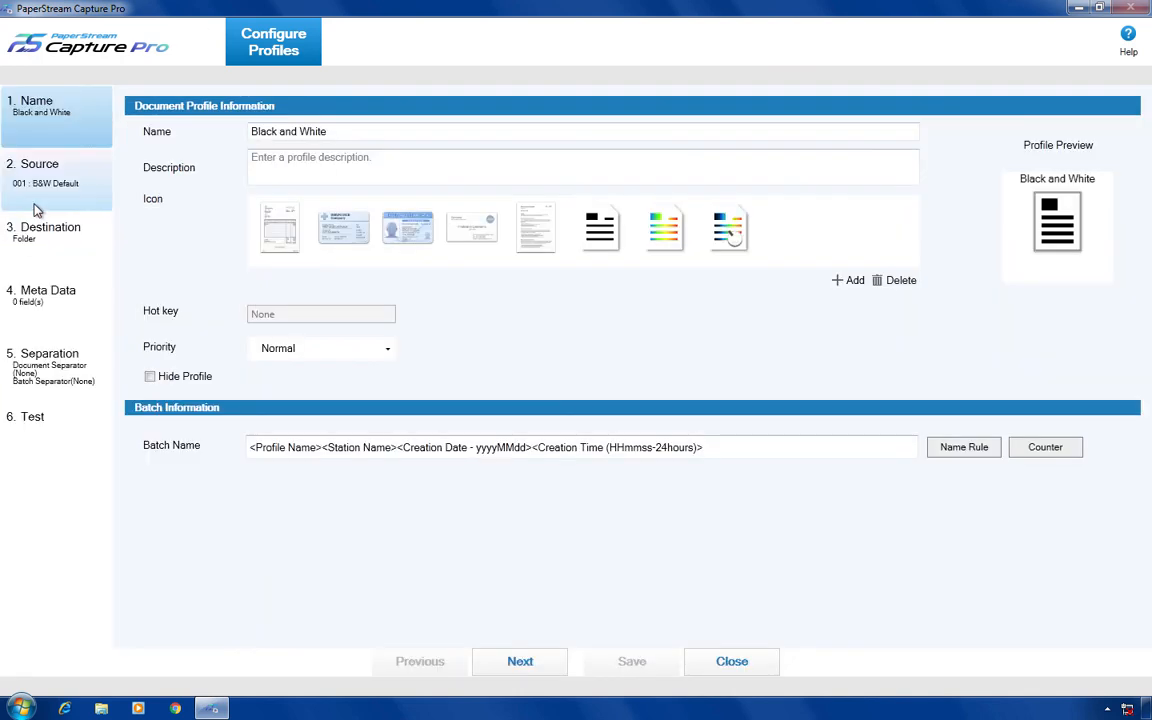
left_click(96, 248)
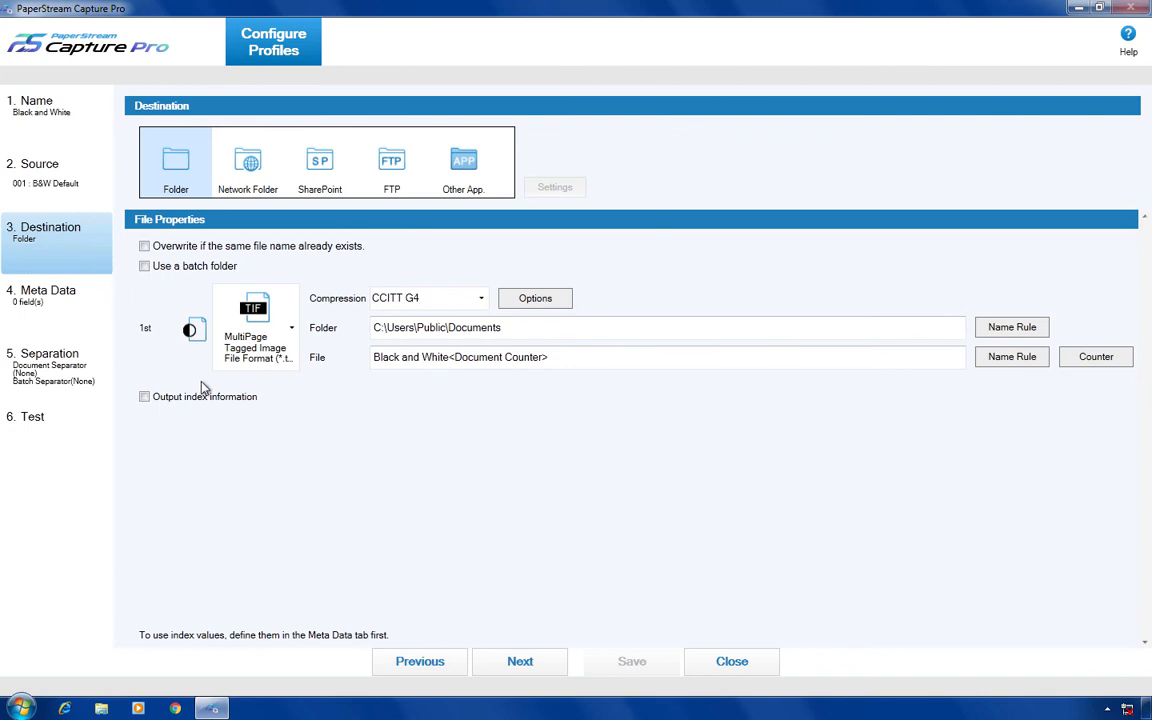
Review the output file formats available for the profile's first image, close the profile without changes, and leave profile configuration.
left_click(291, 332)
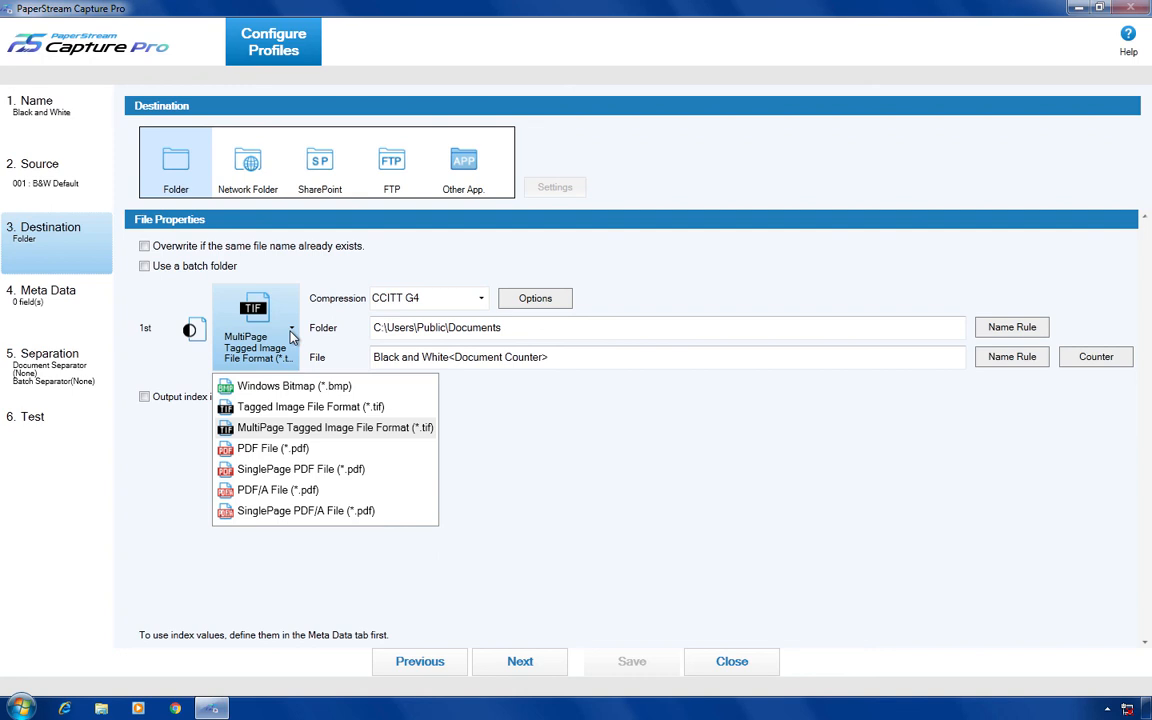
left_click(365, 348)
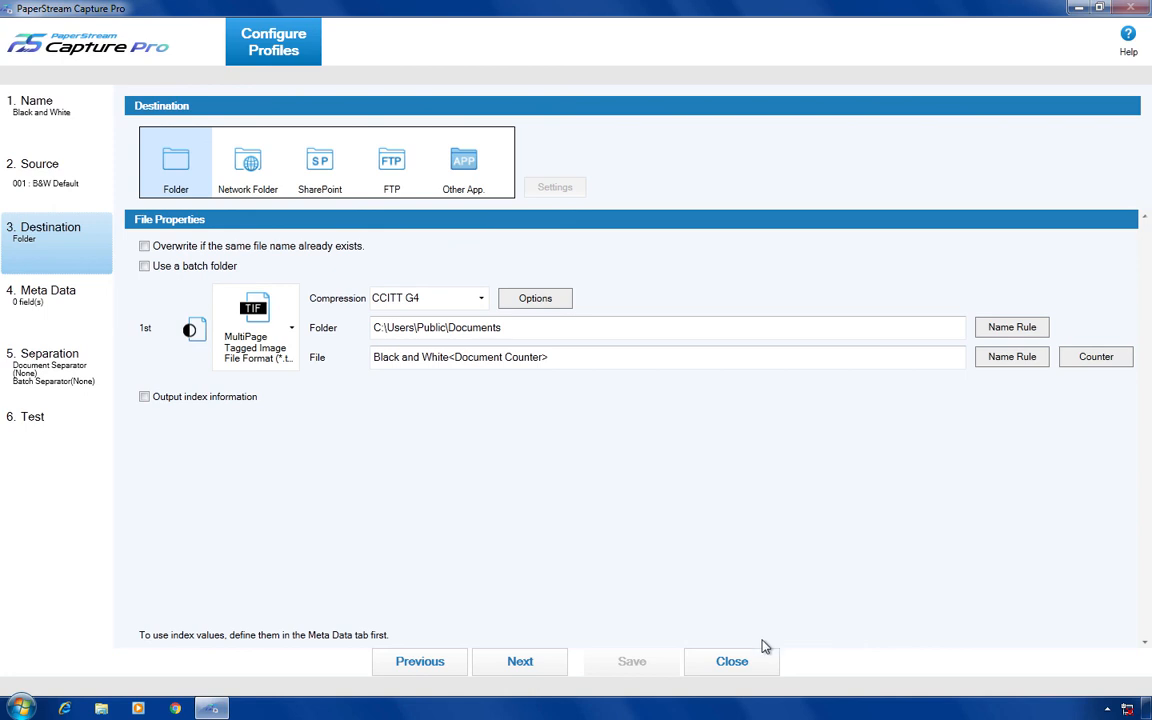
left_click(732, 662)
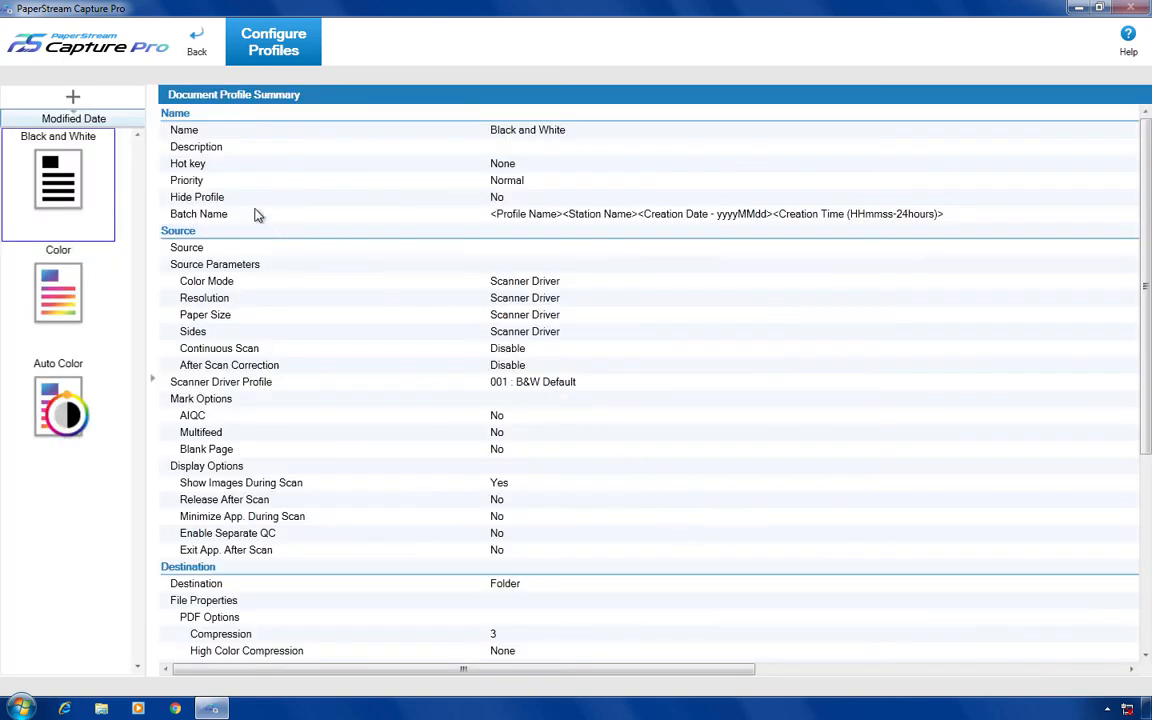
left_click(200, 64)
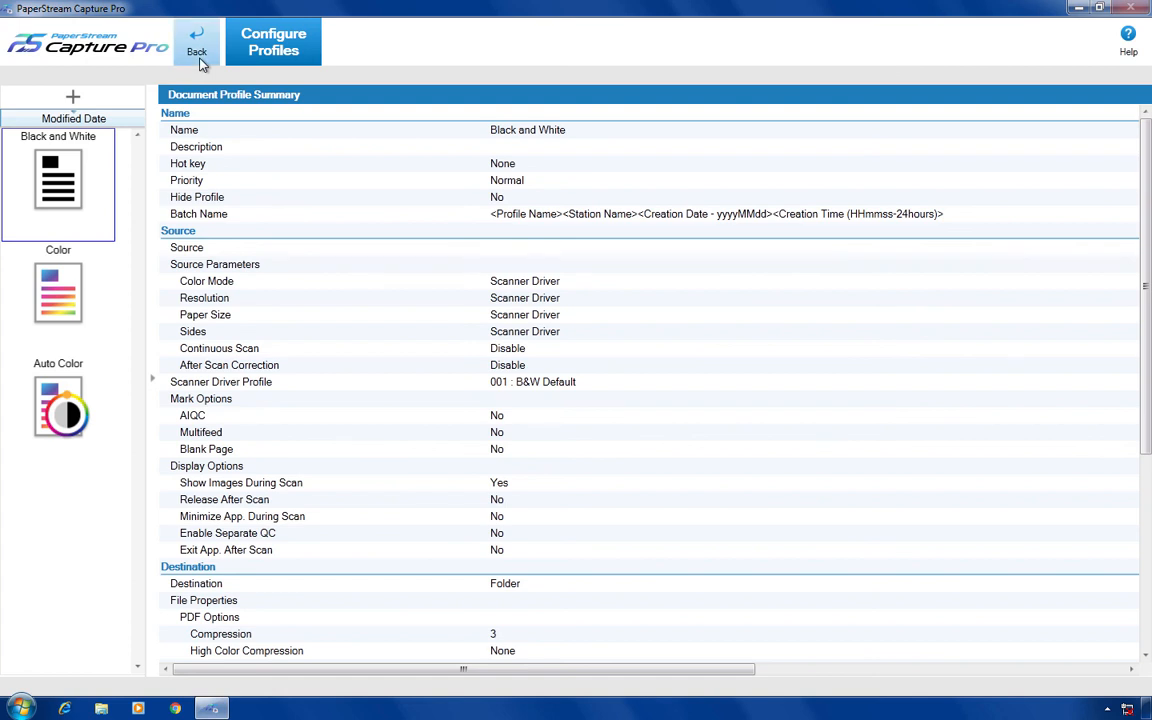